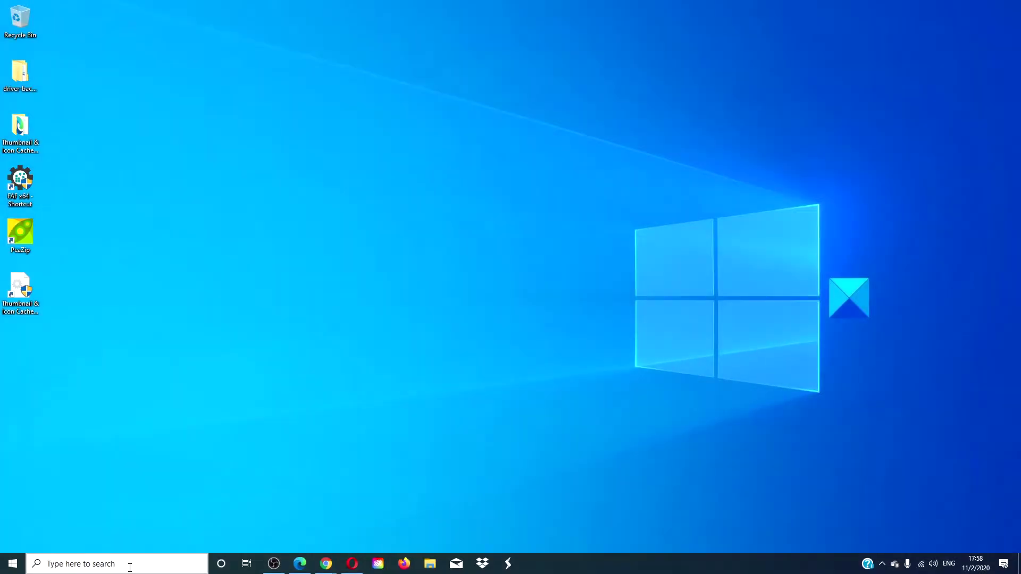
# Start the Windows Update troubleshooter from Troubleshoot settings, then cancel it and close Settings.
pyautogui.click(129, 567)
pyautogui.write('tr')
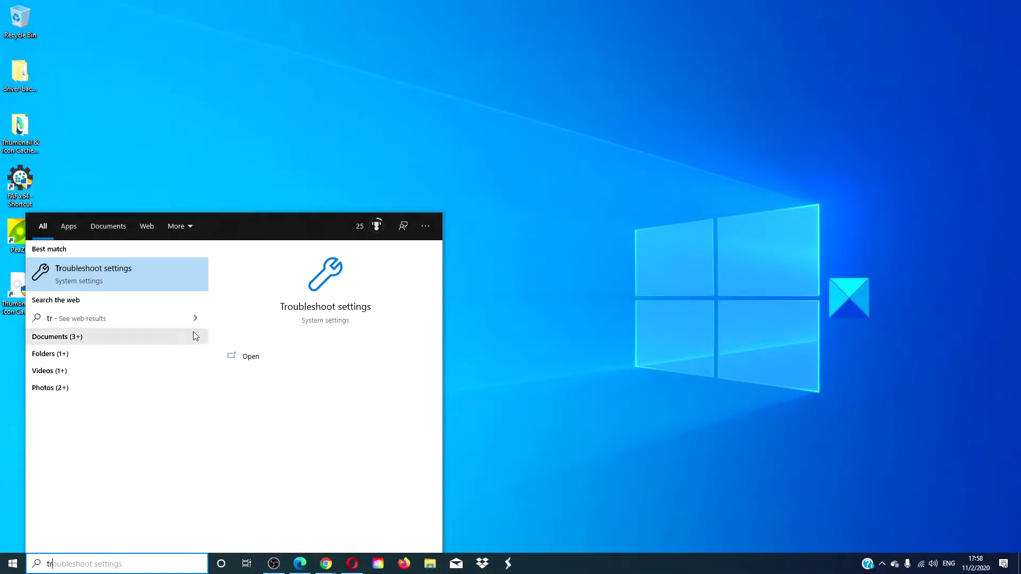
pyautogui.click(326, 309)
pyautogui.click(519, 337)
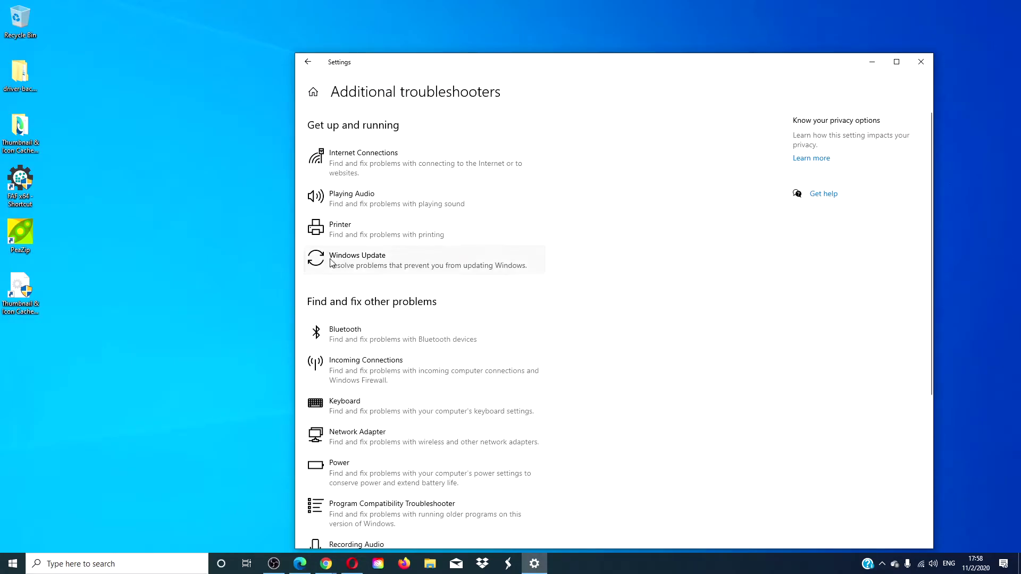
pyautogui.click(331, 263)
pyautogui.click(486, 297)
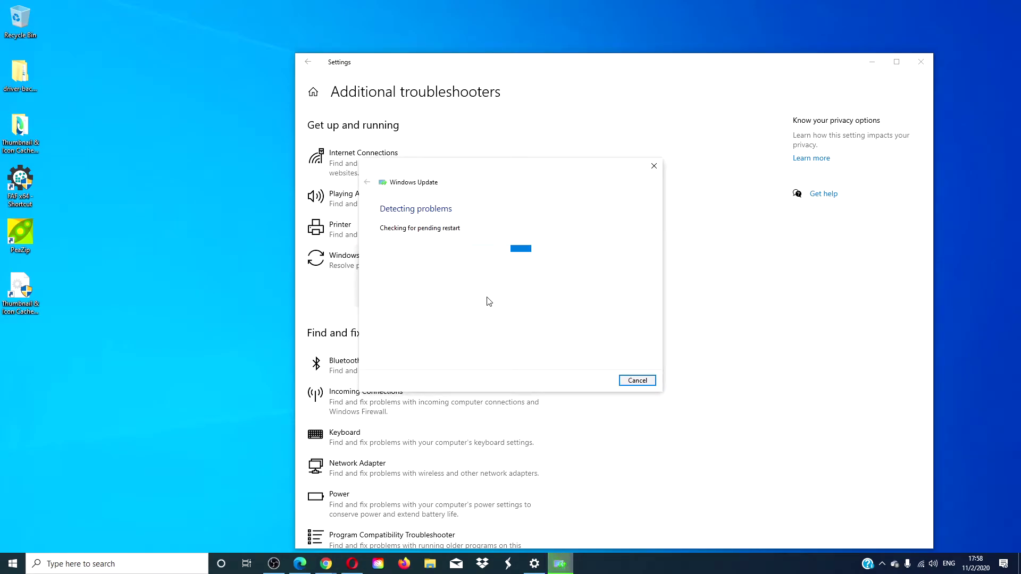
pyautogui.click(638, 381)
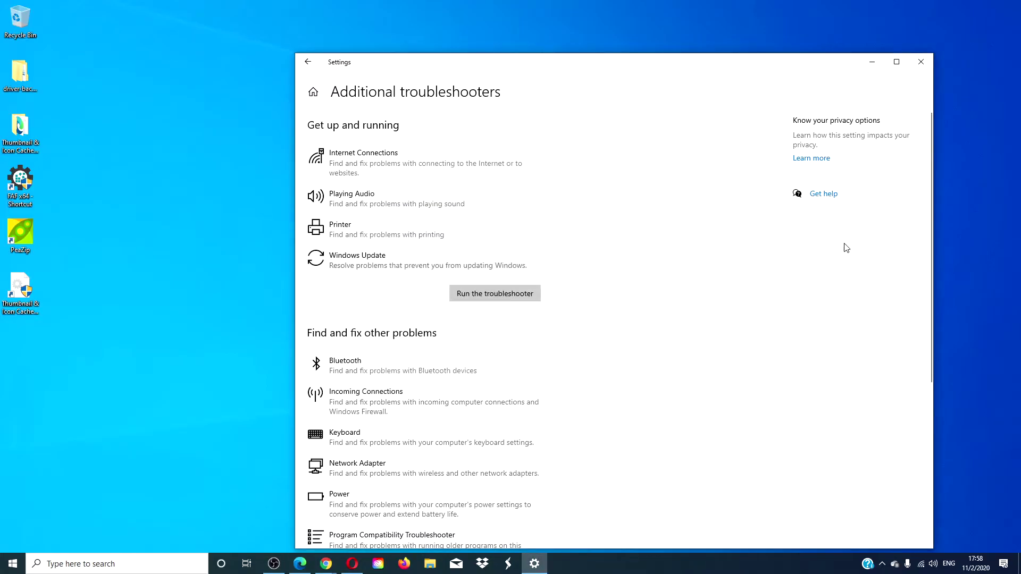
pyautogui.click(920, 61)
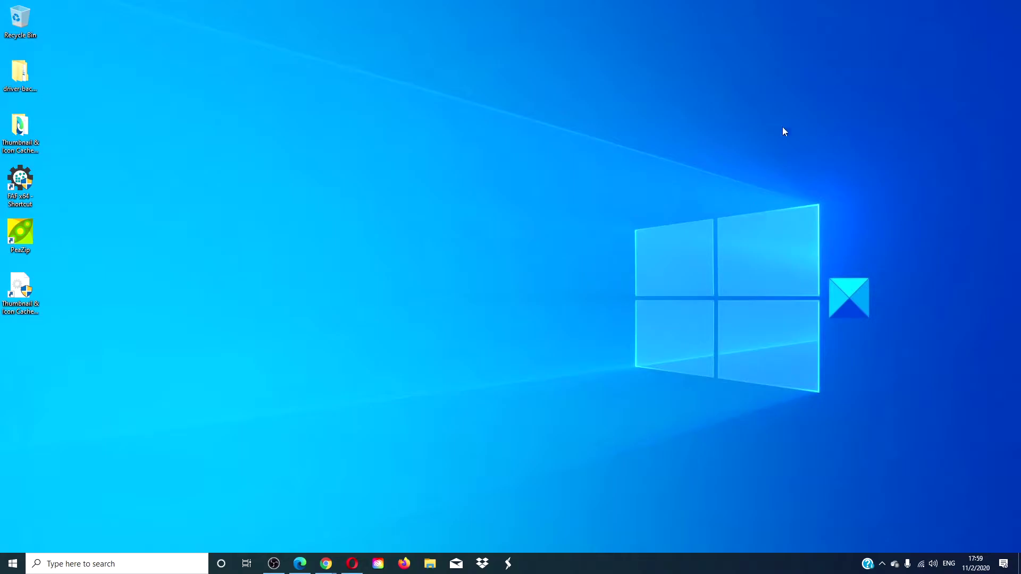
# In an administrator Command Prompt, run 'net stop wuauserv' and 'net stop bits'.
pyautogui.click(88, 566)
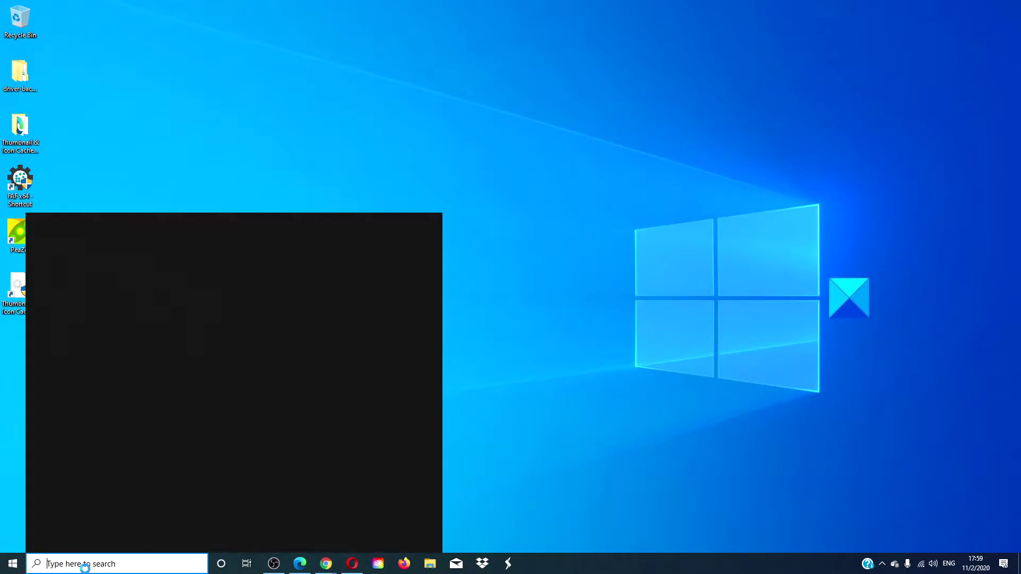
pyautogui.write('co')
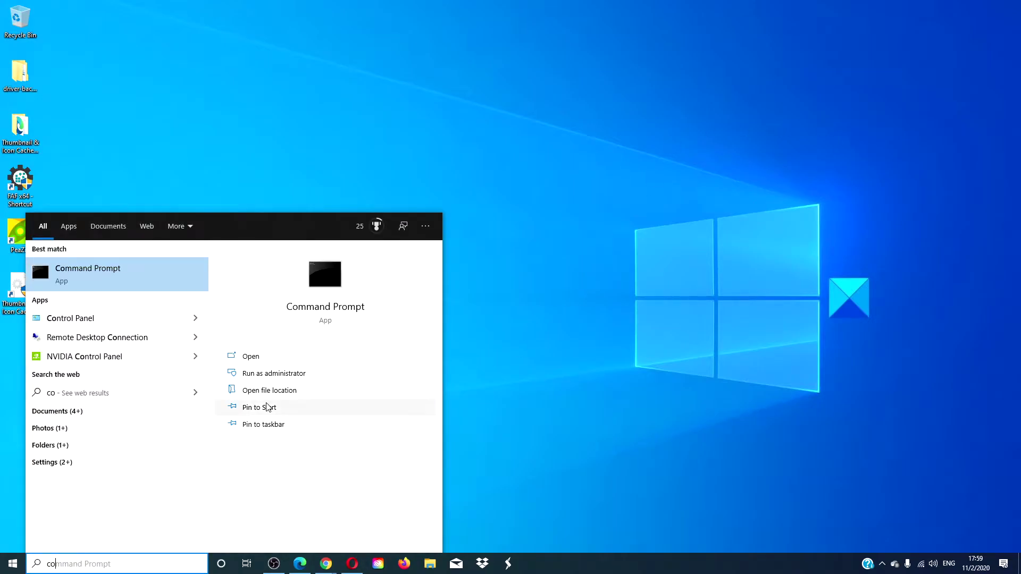
pyautogui.click(271, 374)
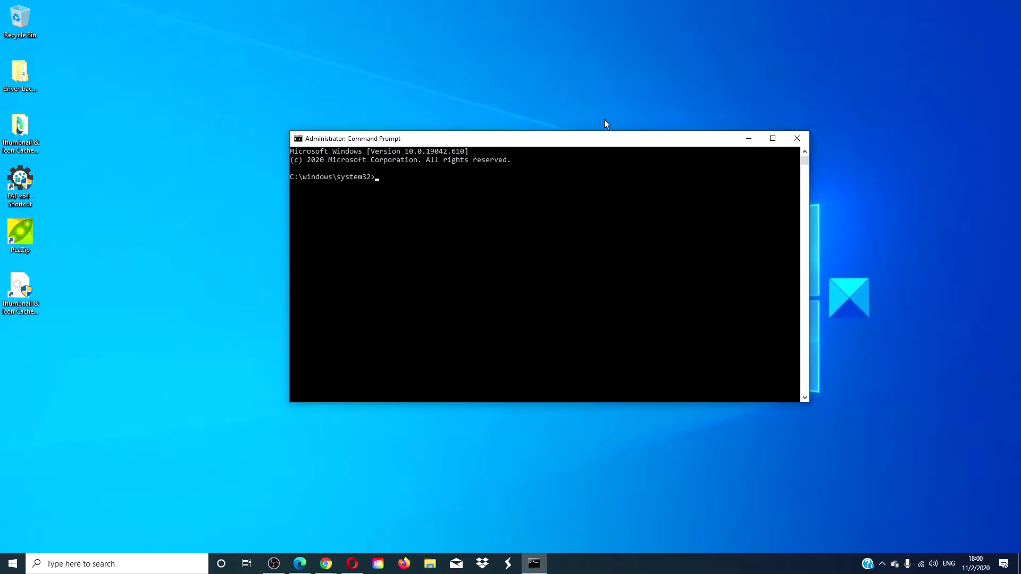
pyautogui.write('net stop wuauserv')
pyautogui.press('Return')
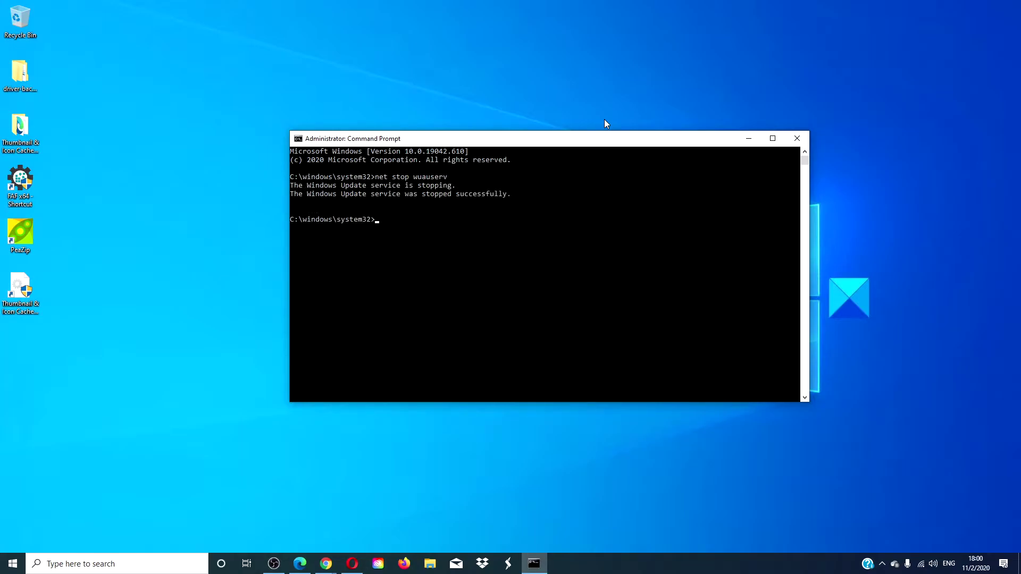
pyautogui.write('net stop bits')
pyautogui.press('Return')
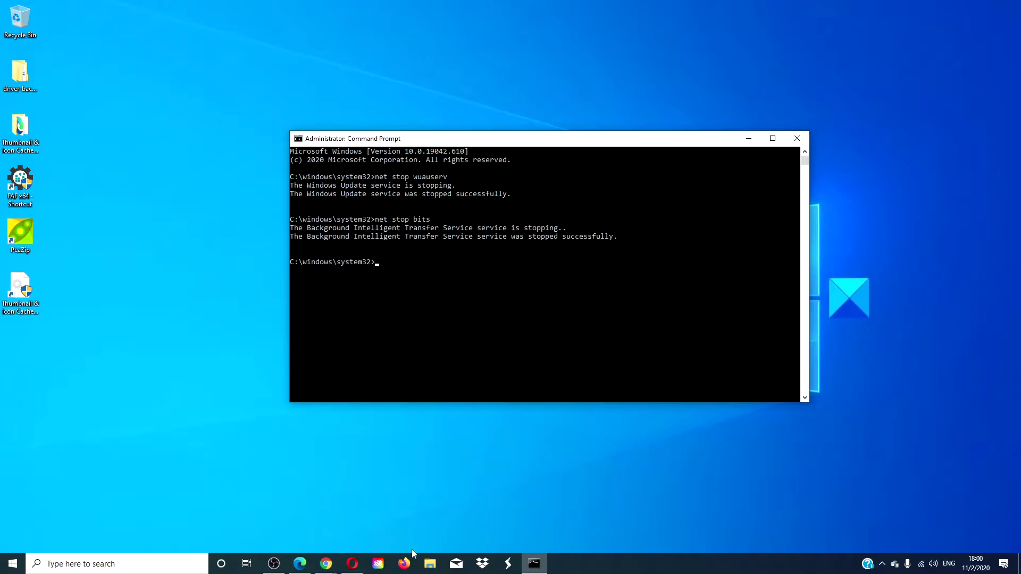
pyautogui.click(429, 564)
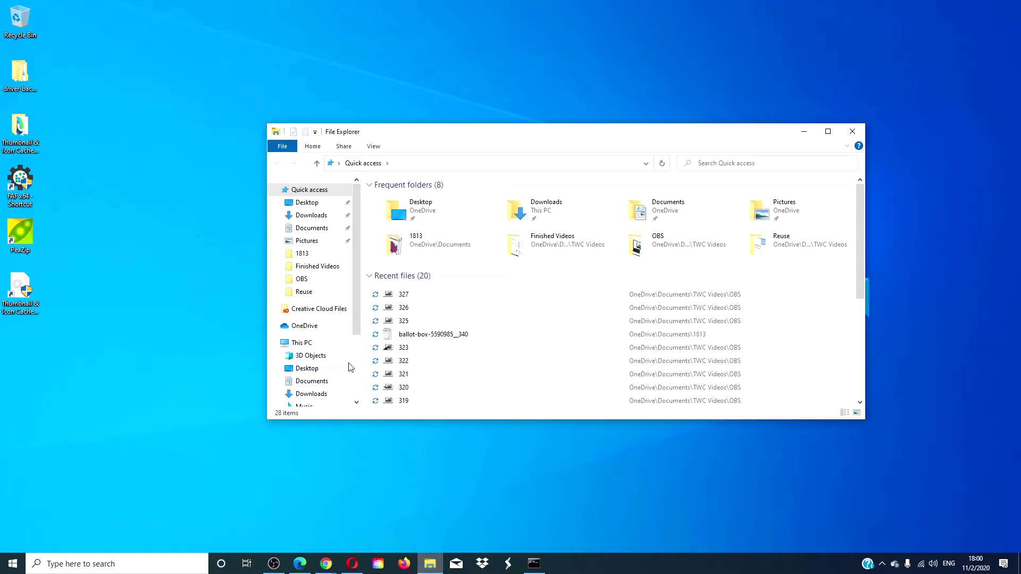
pyautogui.moveTo(354, 311); pyautogui.dragTo(355, 362)
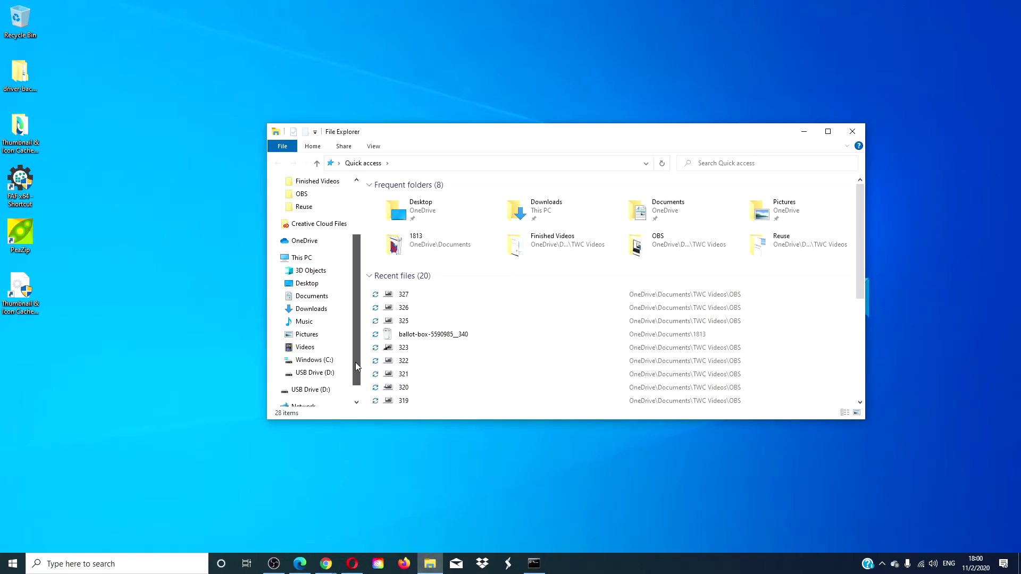
pyautogui.click(318, 362)
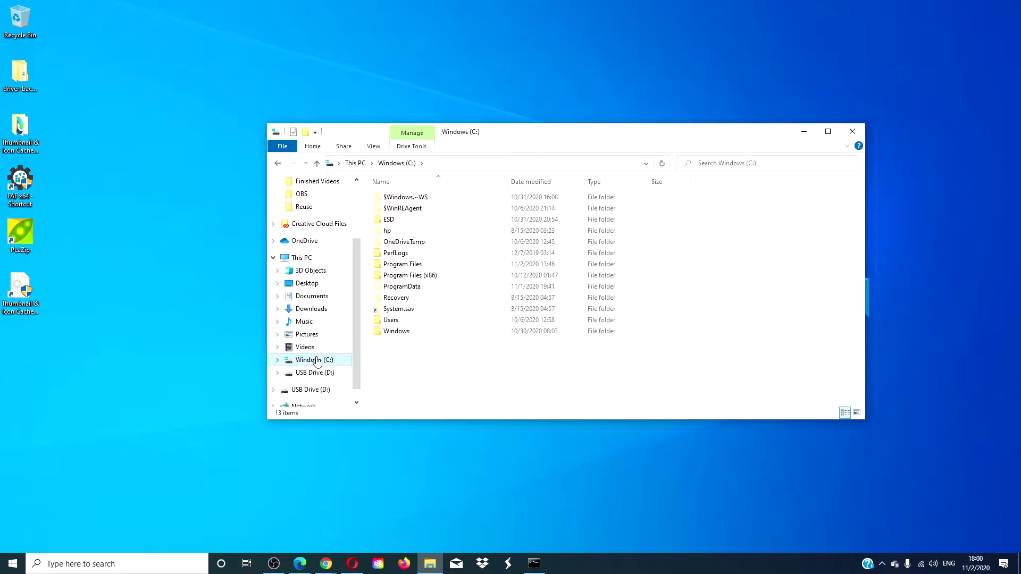
pyautogui.click(386, 333)
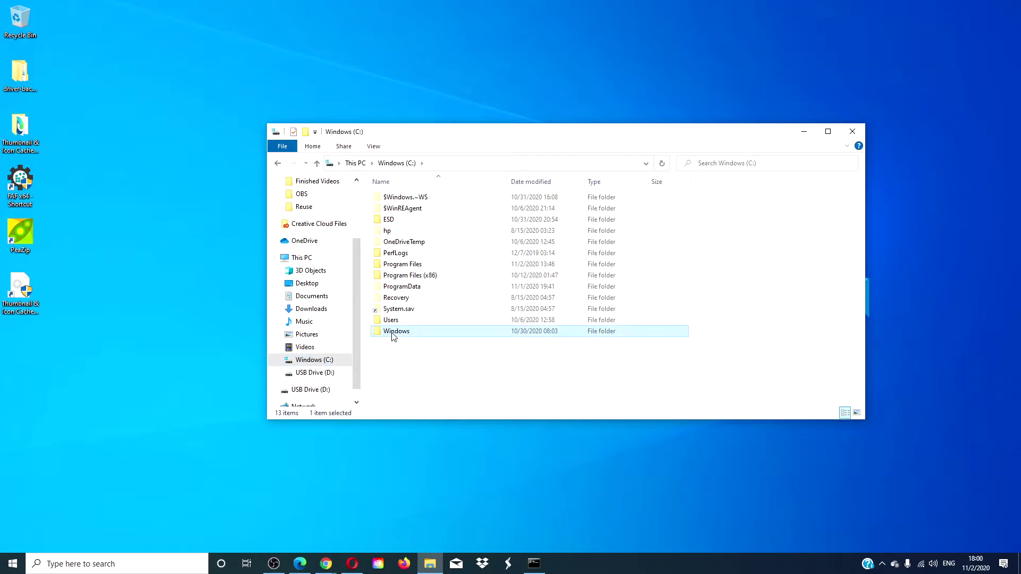
pyautogui.doubleClick(392, 334)
pyautogui.scroll(-1, 403, 318)
pyautogui.scroll(-10, 403, 318)
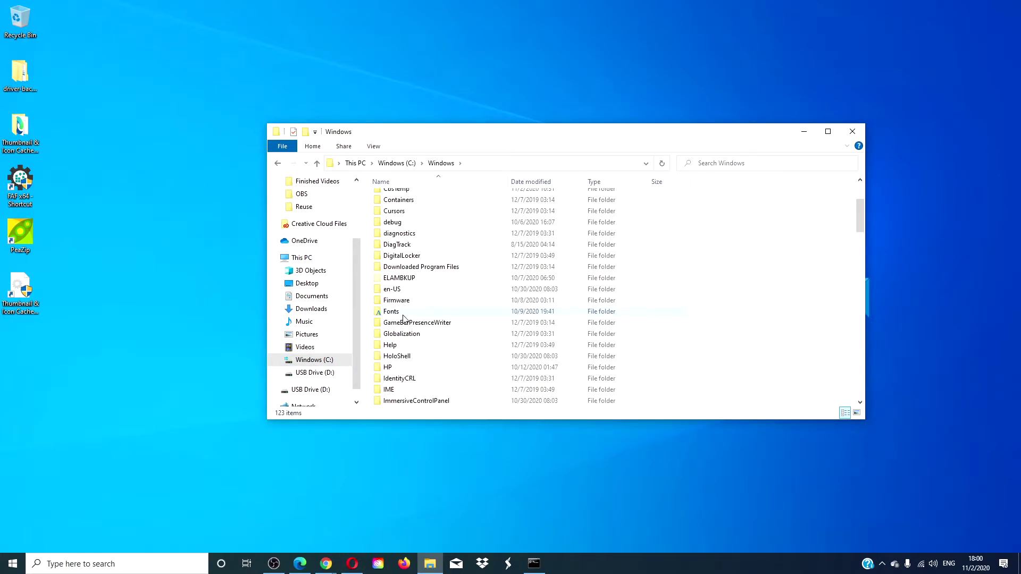
pyautogui.scroll(-6, 404, 318)
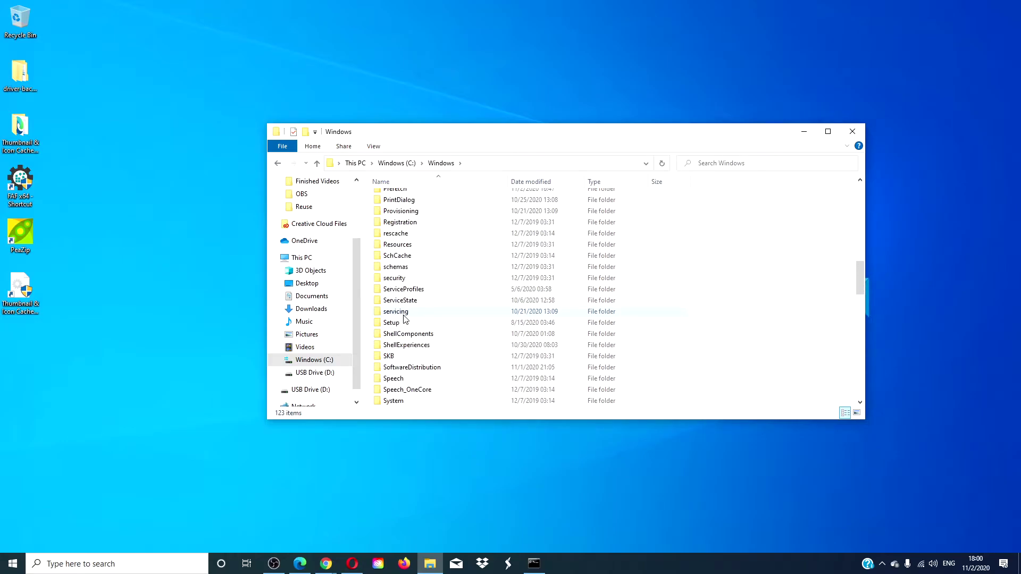
pyautogui.doubleClick(413, 267)
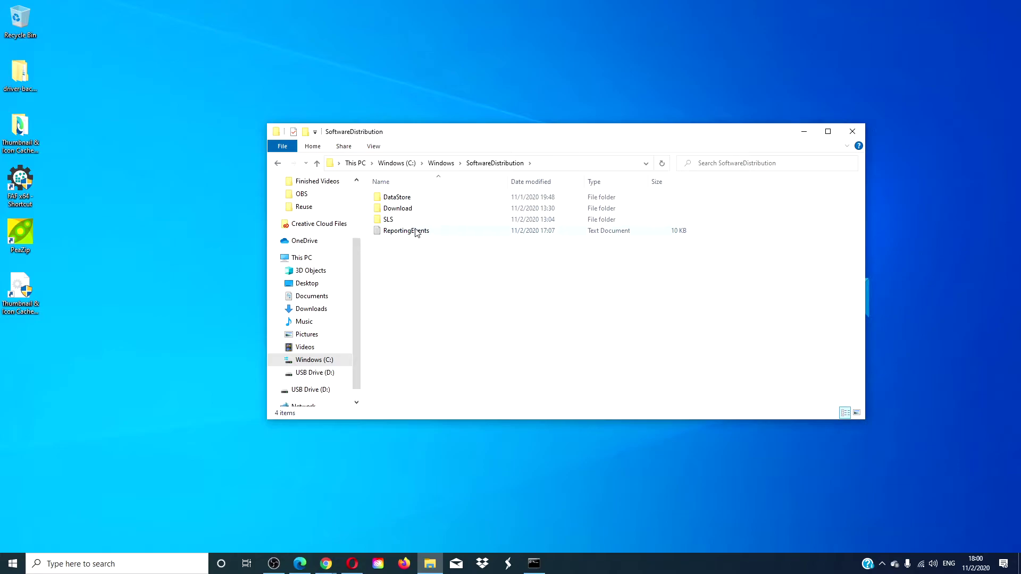
pyautogui.moveTo(414, 222)
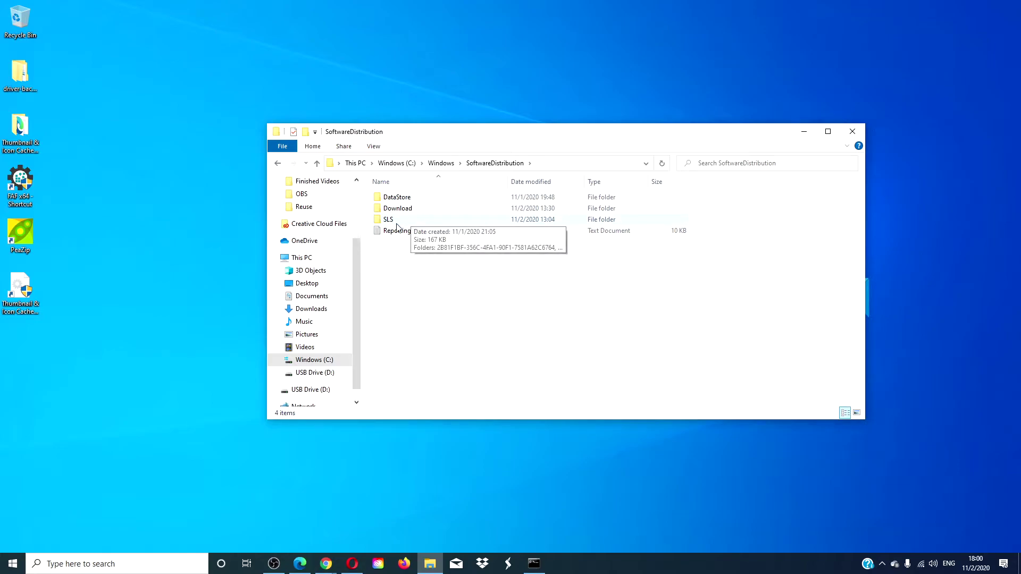
pyautogui.hotkey('ctrl', 'a')
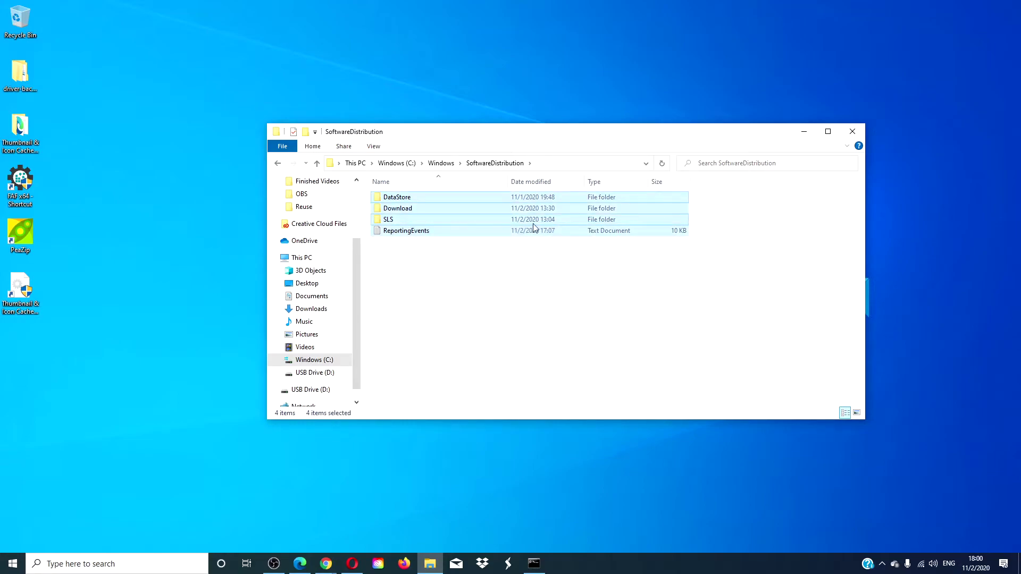
pyautogui.click(851, 131)
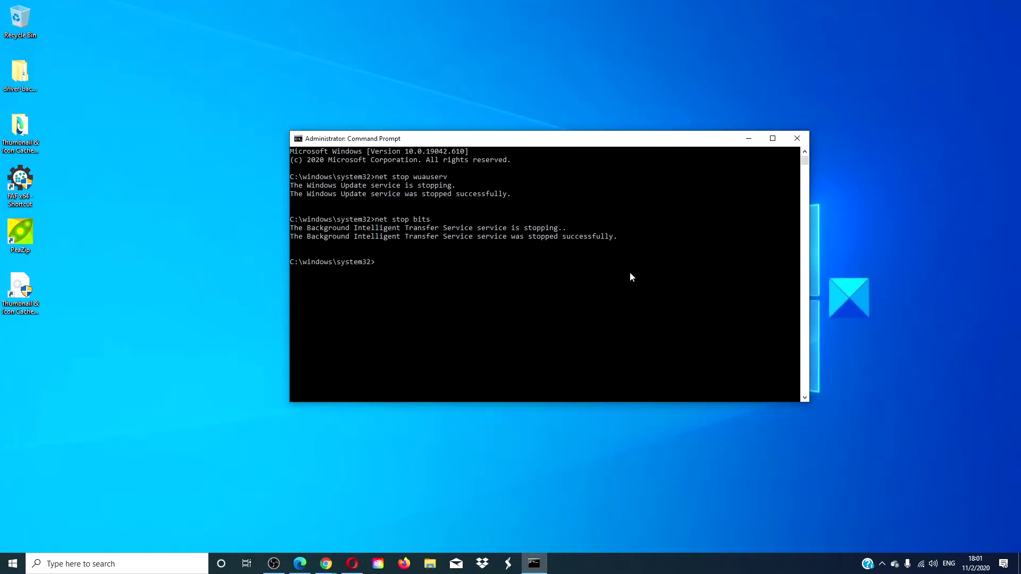
# Run 'net start wuauserv' and 'net start bits', then exit the administrator console.
pyautogui.write('net start wuauserv')
pyautogui.press('Return')
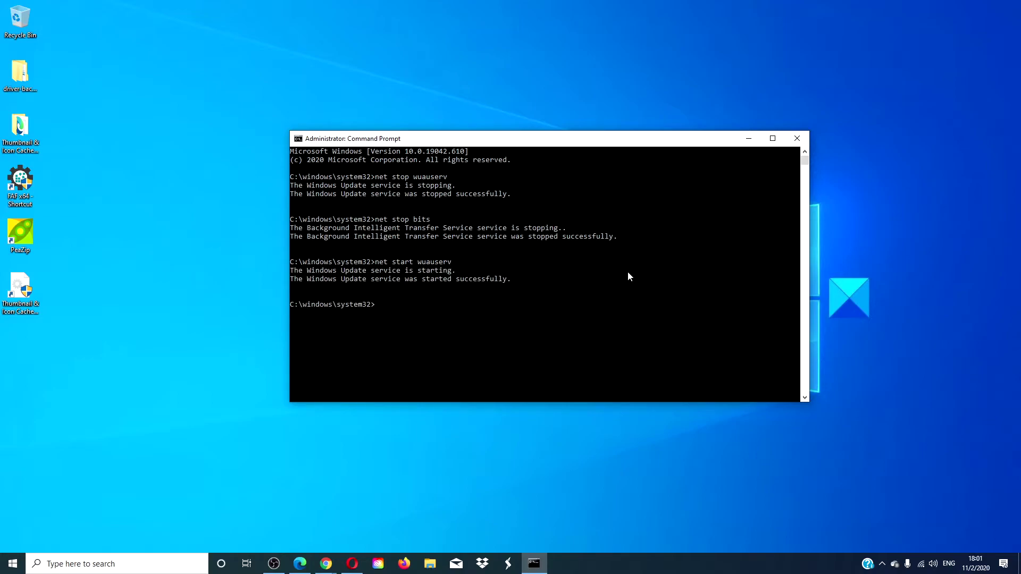
pyautogui.write('net start bits')
pyautogui.press('Return')
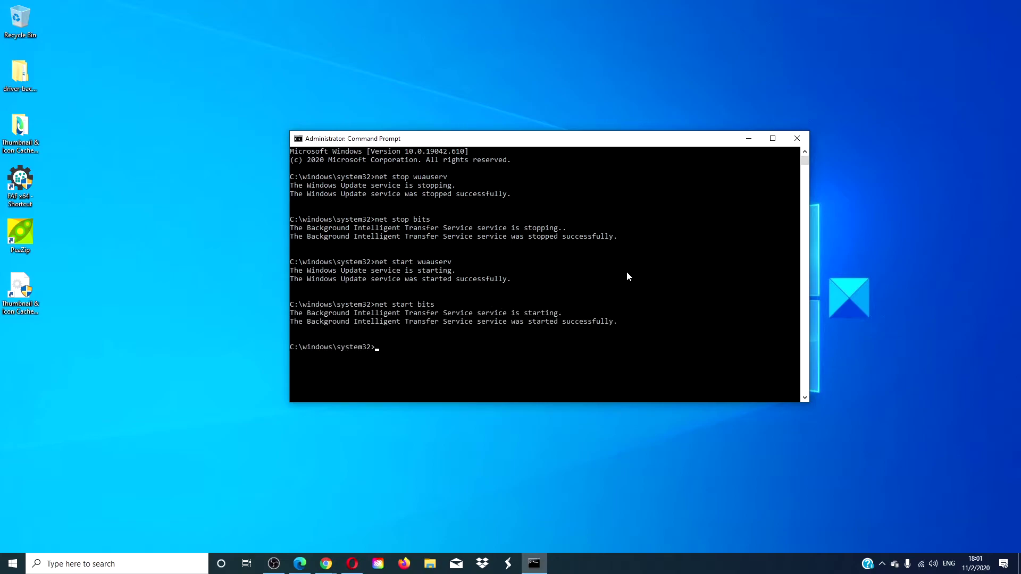
pyautogui.write('exit')
pyautogui.press('Return')
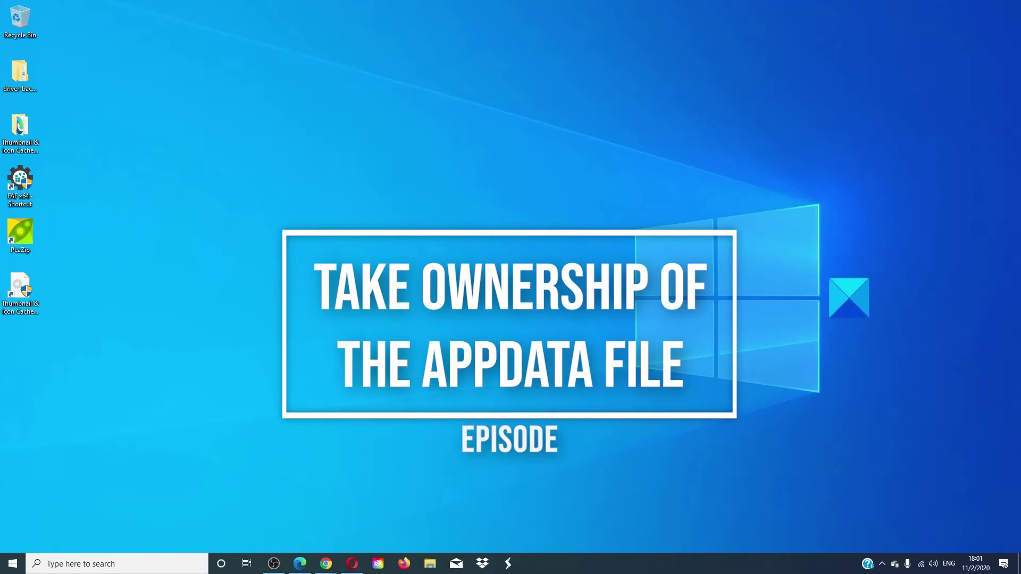
# Browse to C:\Users and the user's profile folder, then bring up AppData's context menu.
pyautogui.click(430, 565)
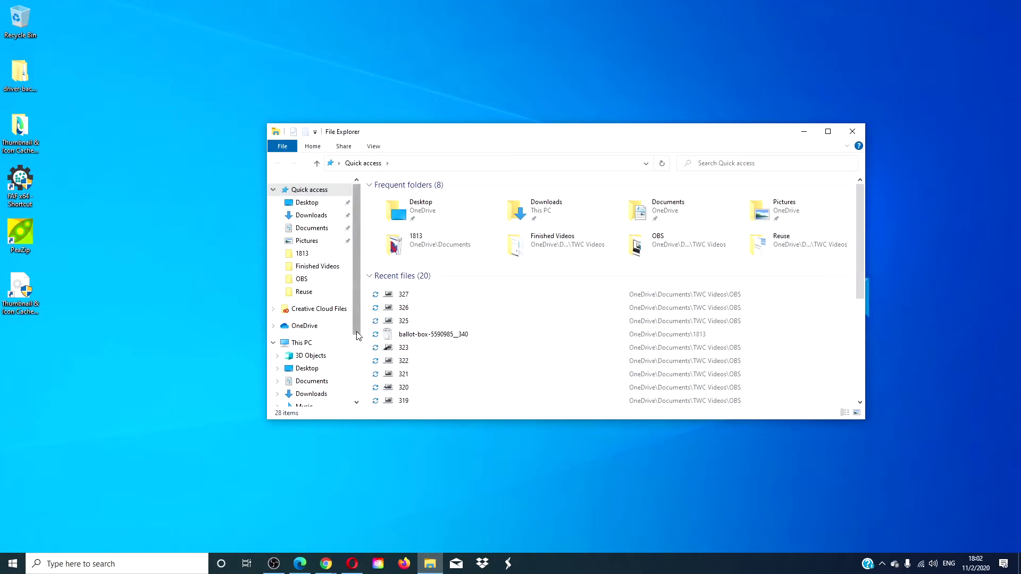
pyautogui.scroll(-3, 358, 335)
pyautogui.click(314, 349)
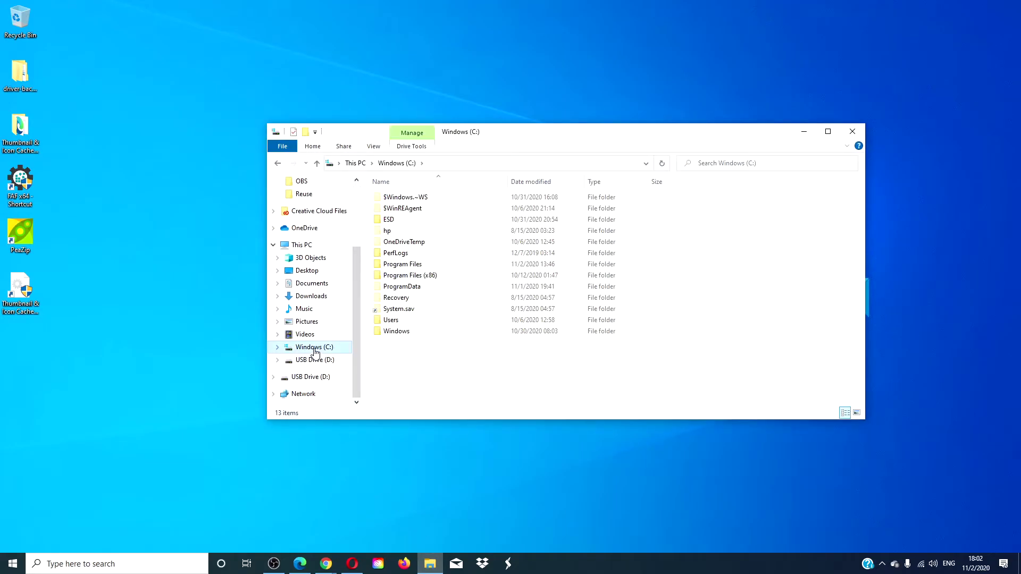
pyautogui.click(392, 323)
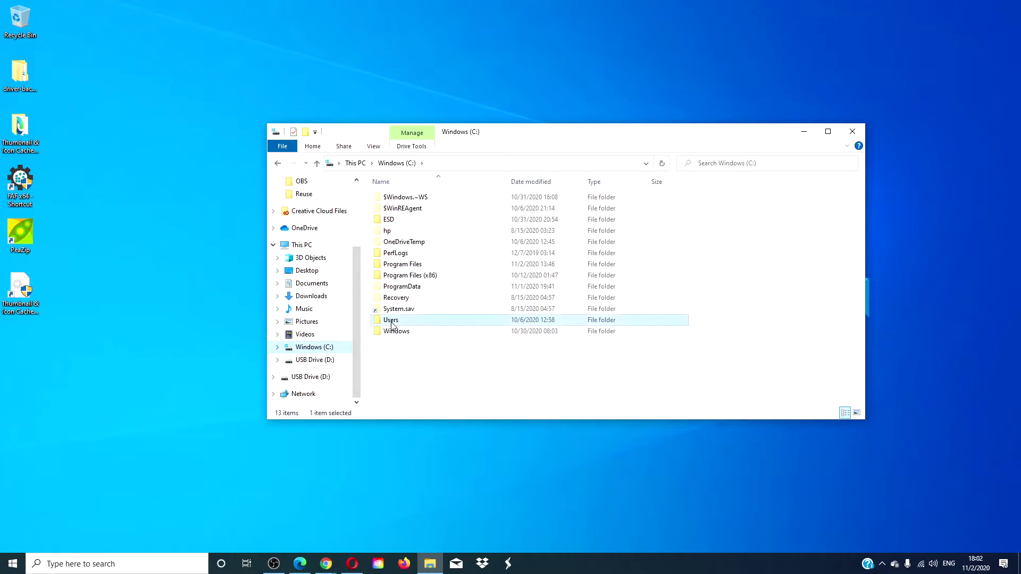
pyautogui.doubleClick(392, 322)
pyautogui.doubleClick(399, 212)
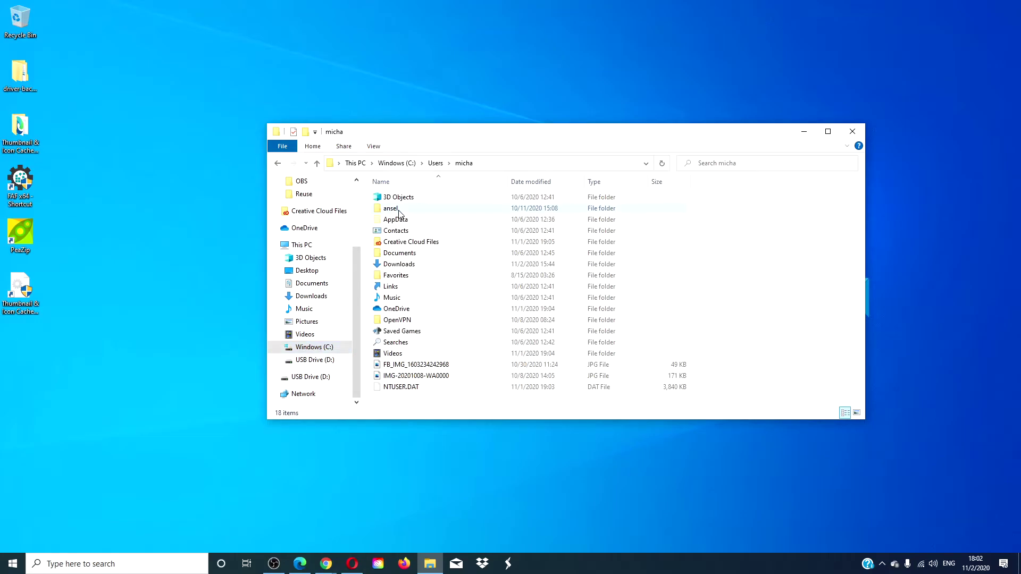
pyautogui.rightClick(408, 222)
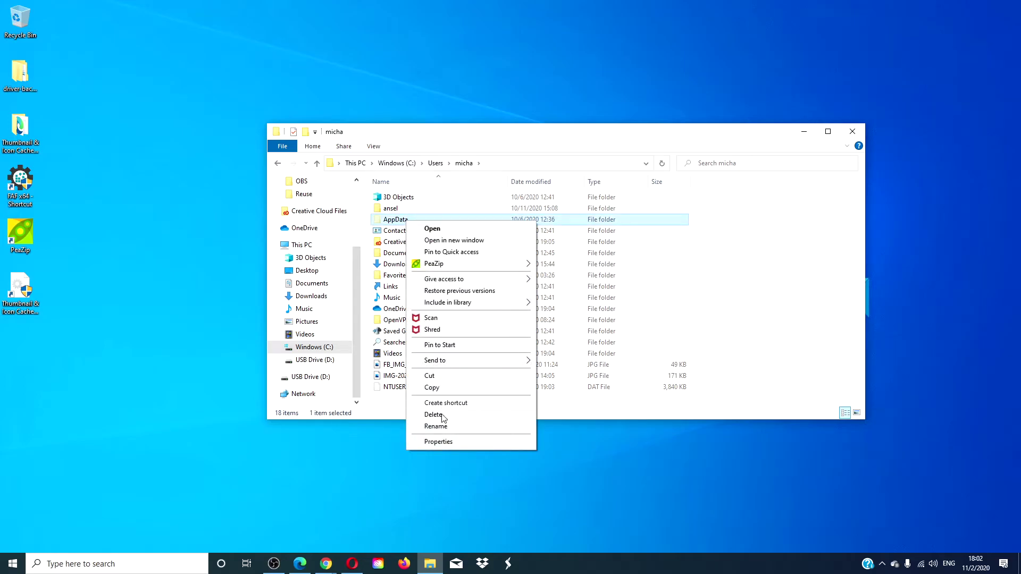
# Open AppData's advanced security settings and begin changing its owner.
pyautogui.click(443, 445)
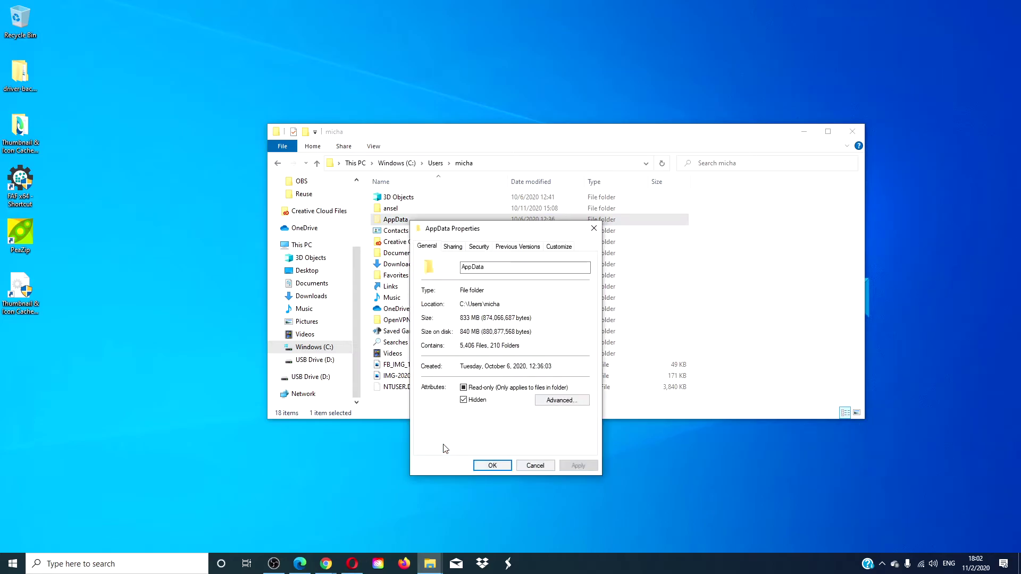
pyautogui.click(474, 247)
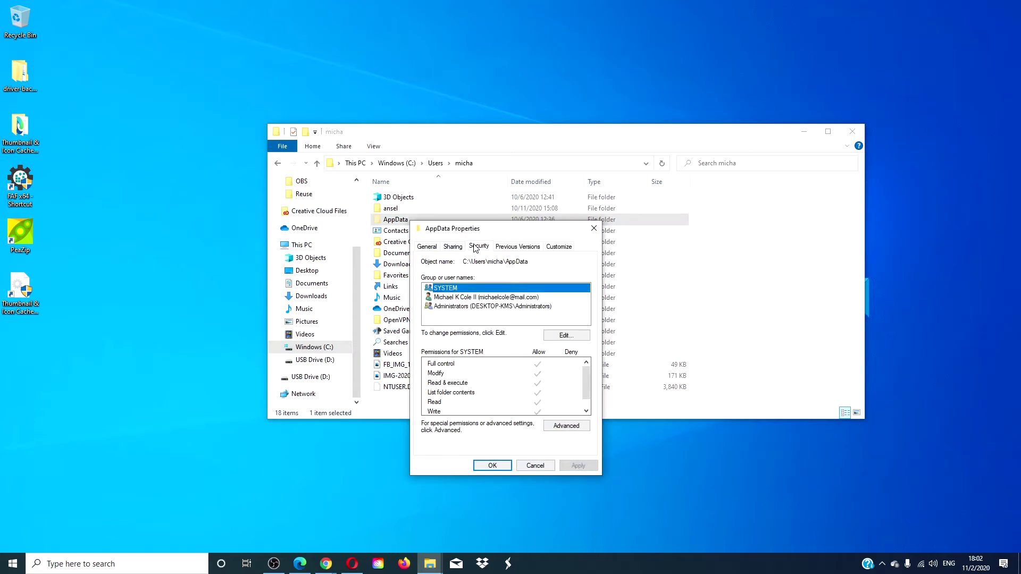
pyautogui.click(574, 430)
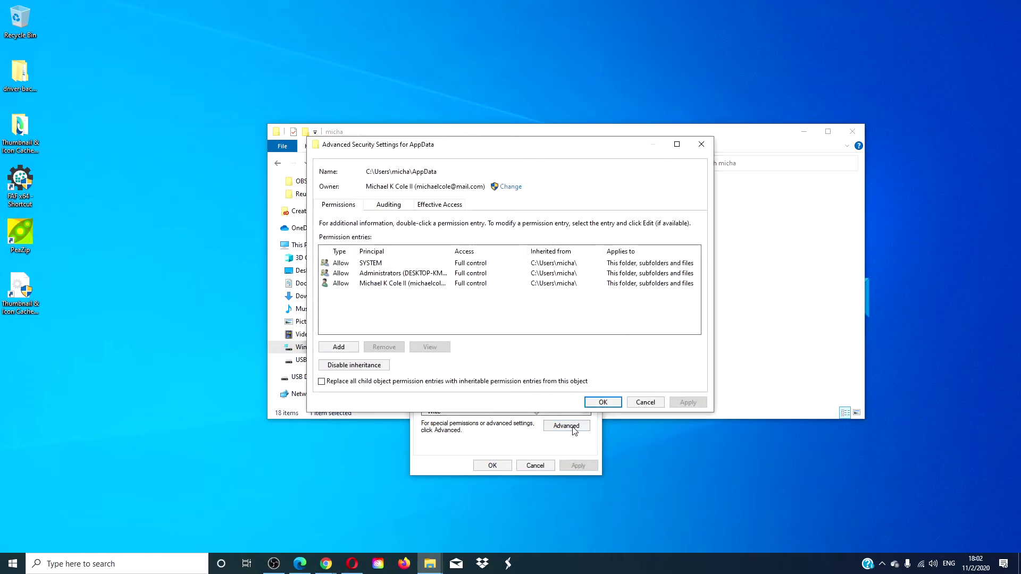
pyautogui.click(508, 186)
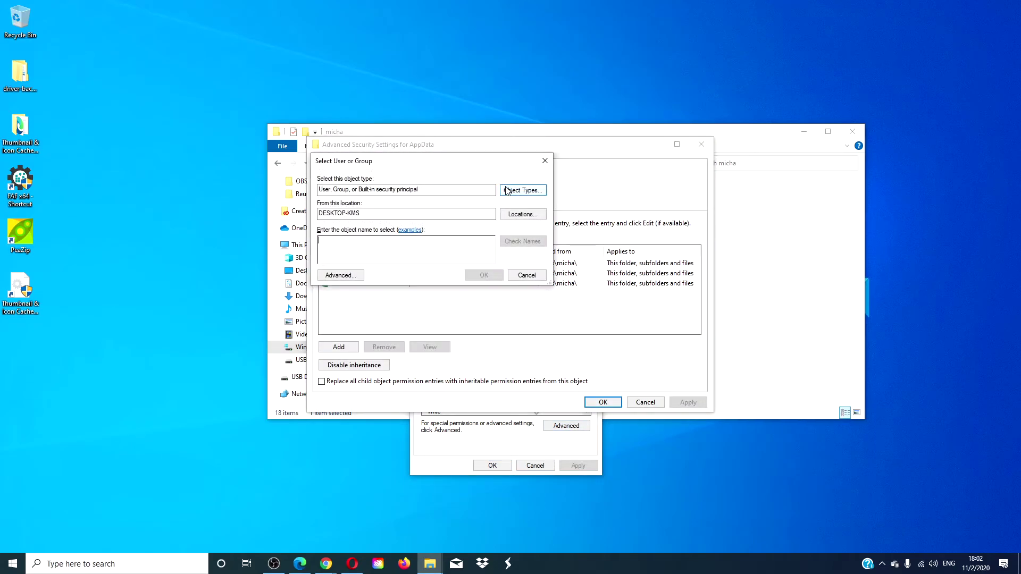
# Choose the user's own account as owner, replace ownership on subcontainers and objects, and apply.
pyautogui.click(341, 276)
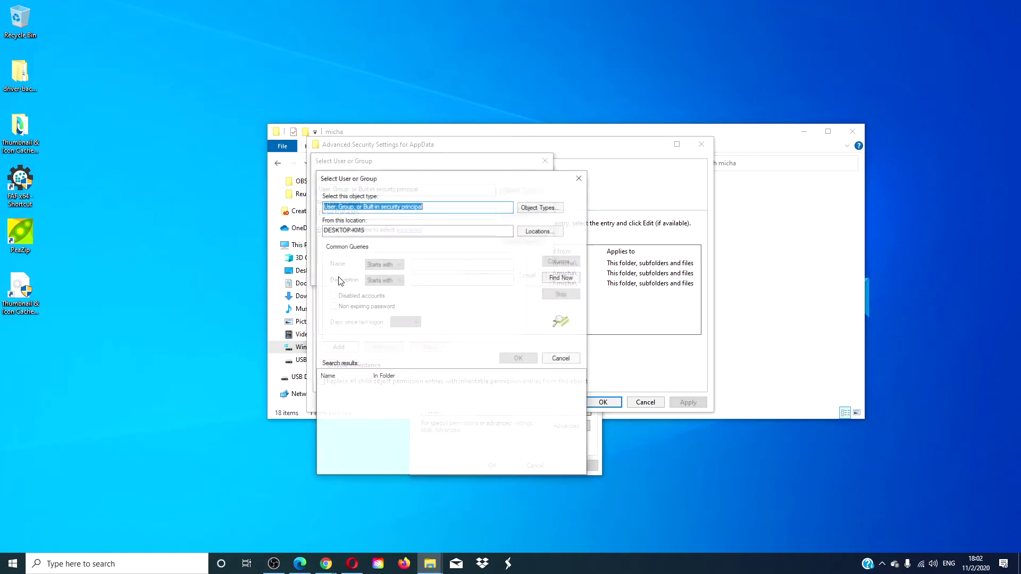
pyautogui.click(565, 278)
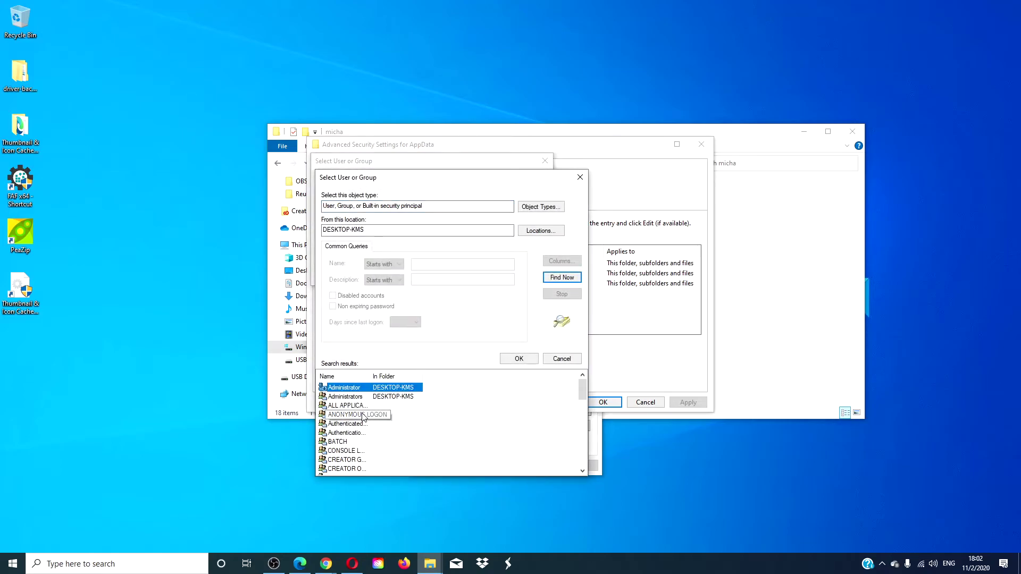
pyautogui.scroll(-1, 364, 418)
pyautogui.scroll(-6, 364, 418)
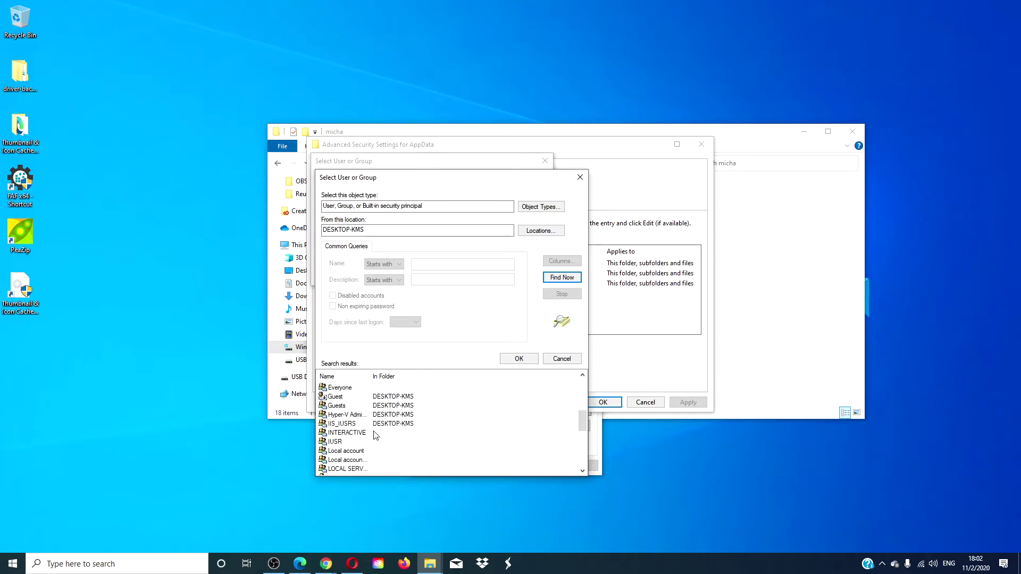
pyautogui.click(362, 425)
pyautogui.click(520, 359)
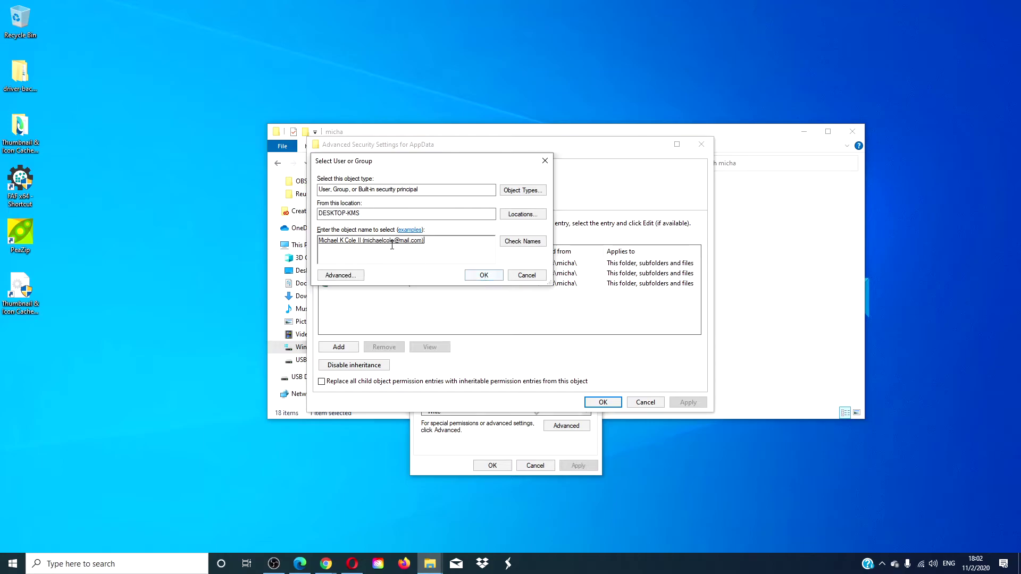
pyautogui.click(483, 277)
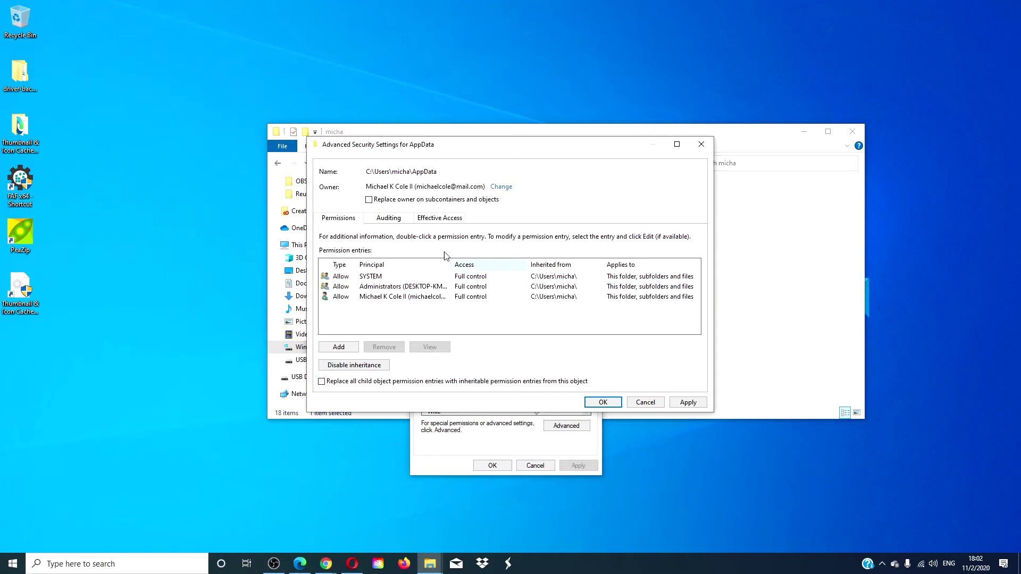
pyautogui.click(369, 201)
pyautogui.click(651, 407)
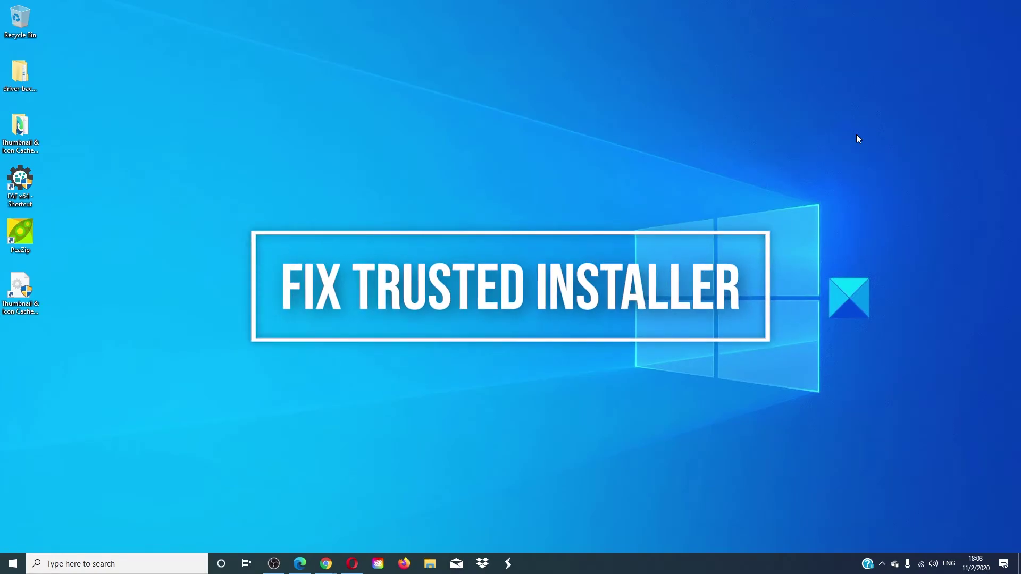
# Launch Notepad from Start search.
pyautogui.click(165, 564)
pyautogui.write('no')
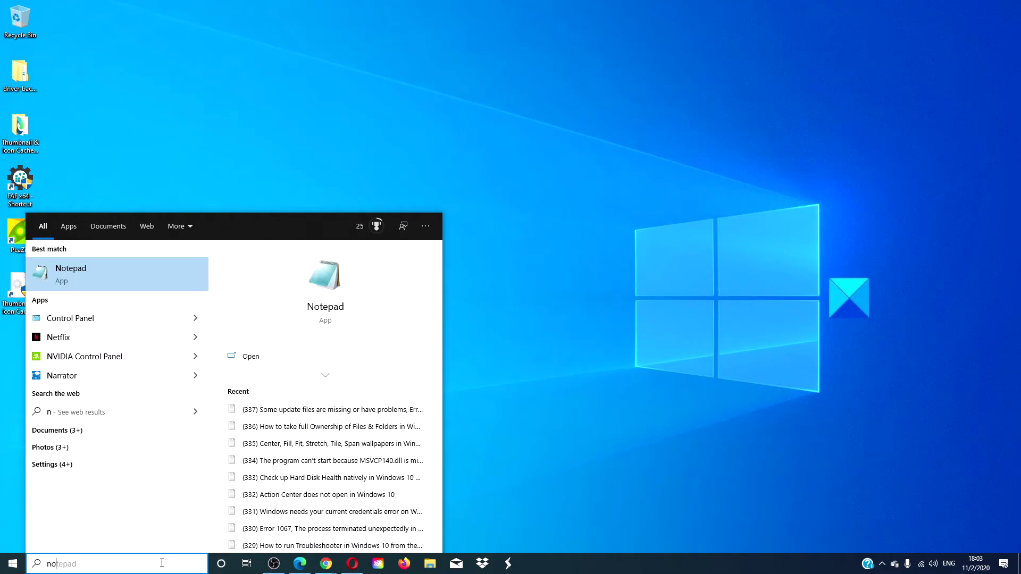
pyautogui.write('t')
pyautogui.click(337, 321)
# Copy the subinacl script code block from the Edge article and bring up Notepad's context menu.
pyautogui.click(298, 565)
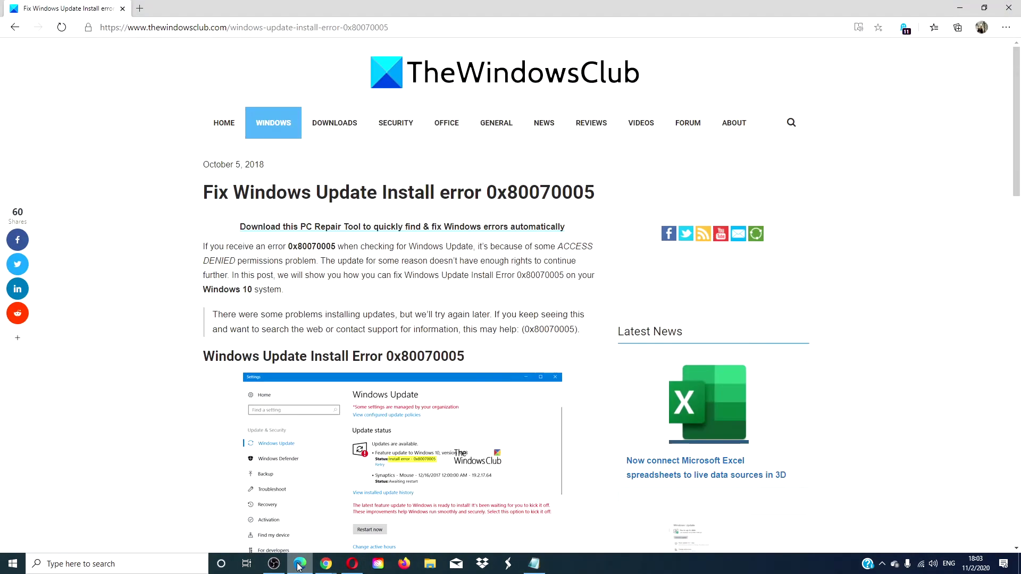
pyautogui.scroll(-20, 321, 333)
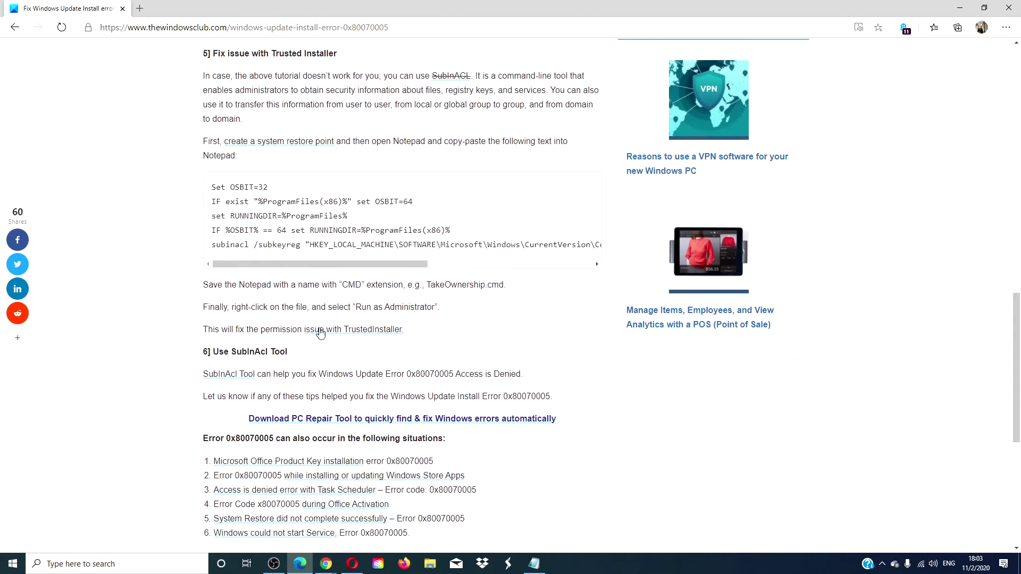
pyautogui.moveTo(212, 187); pyautogui.dragTo(609, 256)
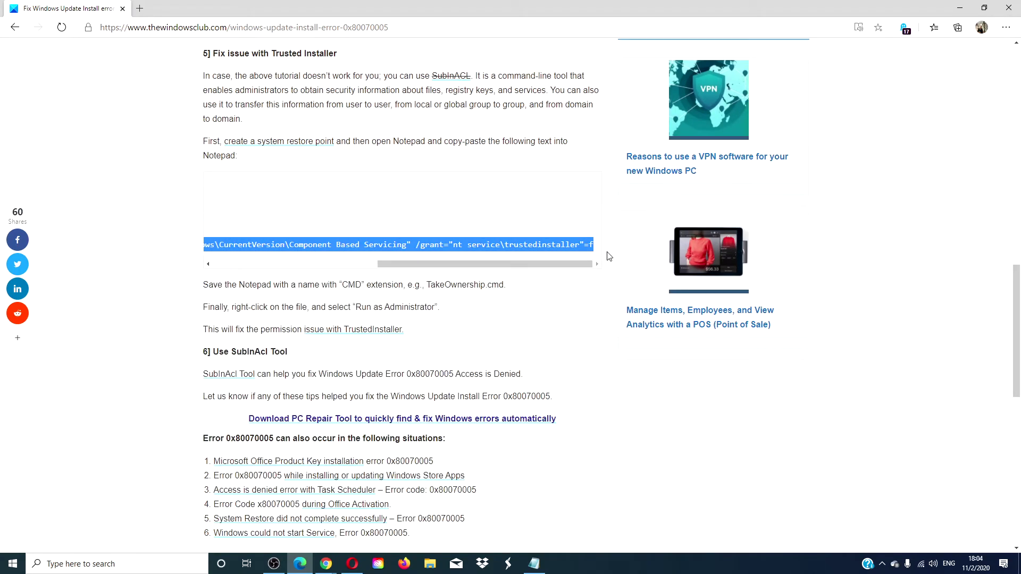
pyautogui.rightClick(514, 246)
pyautogui.click(526, 256)
pyautogui.click(534, 564)
pyautogui.rightClick(315, 154)
# Paste the script into Notepad and save it as takeover.cmd in the Scripts folder.
pyautogui.click(348, 199)
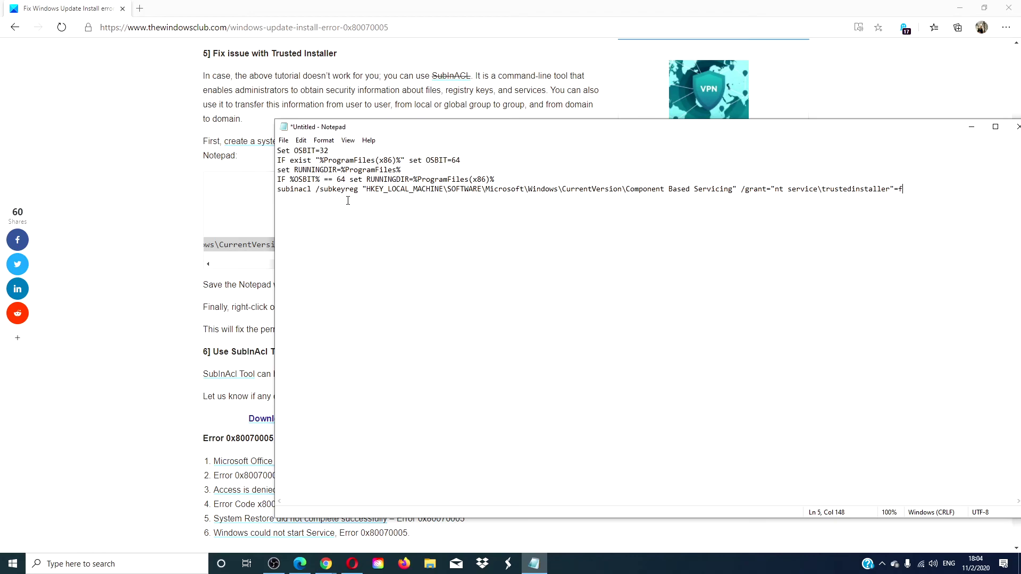
pyautogui.click(284, 140)
pyautogui.click(306, 200)
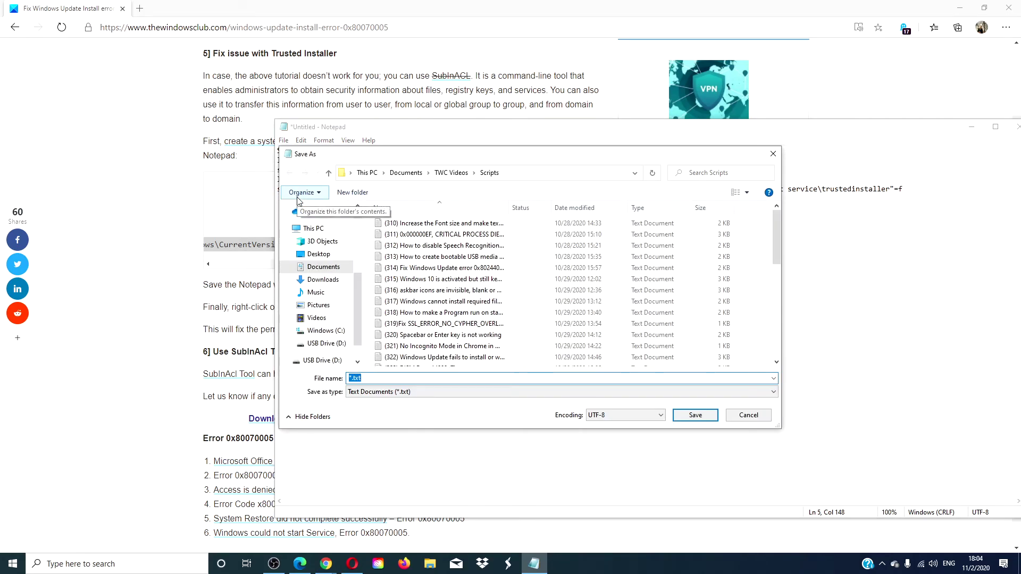
pyautogui.write('takeover')
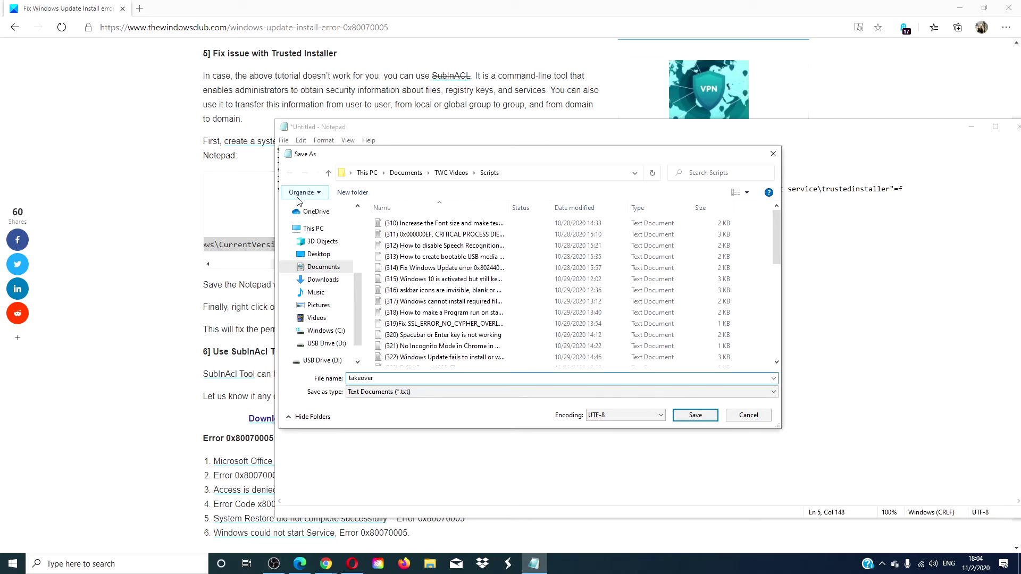
pyautogui.write('.cmd')
pyautogui.click(696, 416)
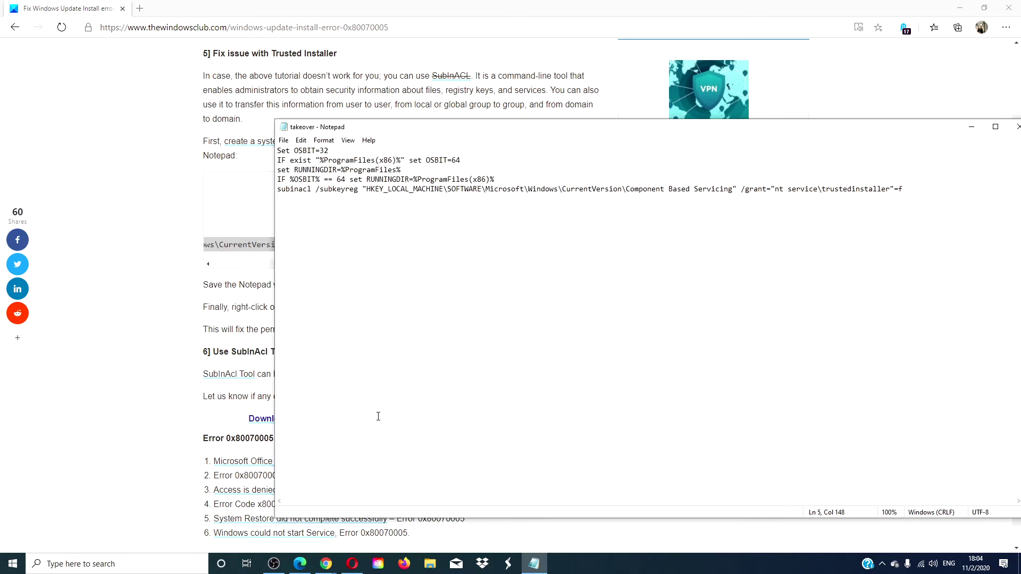
# Close Notepad, run takeover.cmd from the Scripts folder as administrator, and close File Explorer.
pyautogui.hotkey('alt', 'F4')
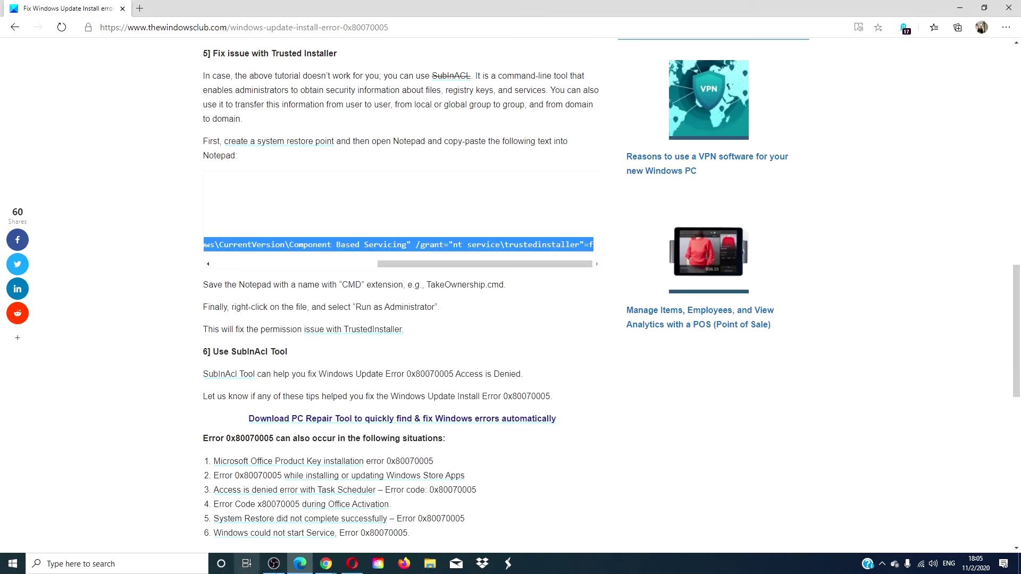
pyautogui.click(434, 568)
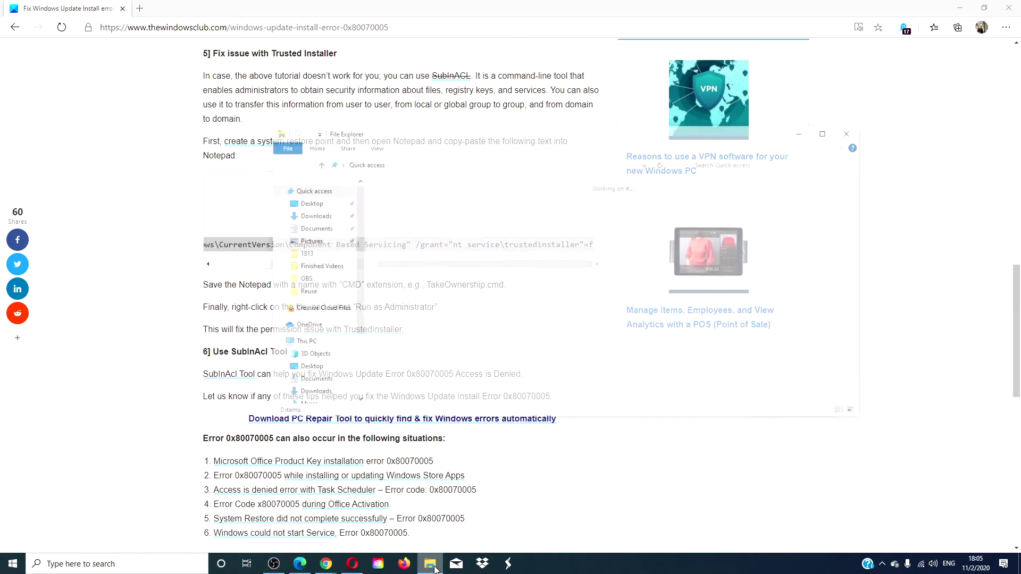
pyautogui.click(350, 277)
pyautogui.scroll(-2, 503, 340)
pyautogui.rightClick(470, 407)
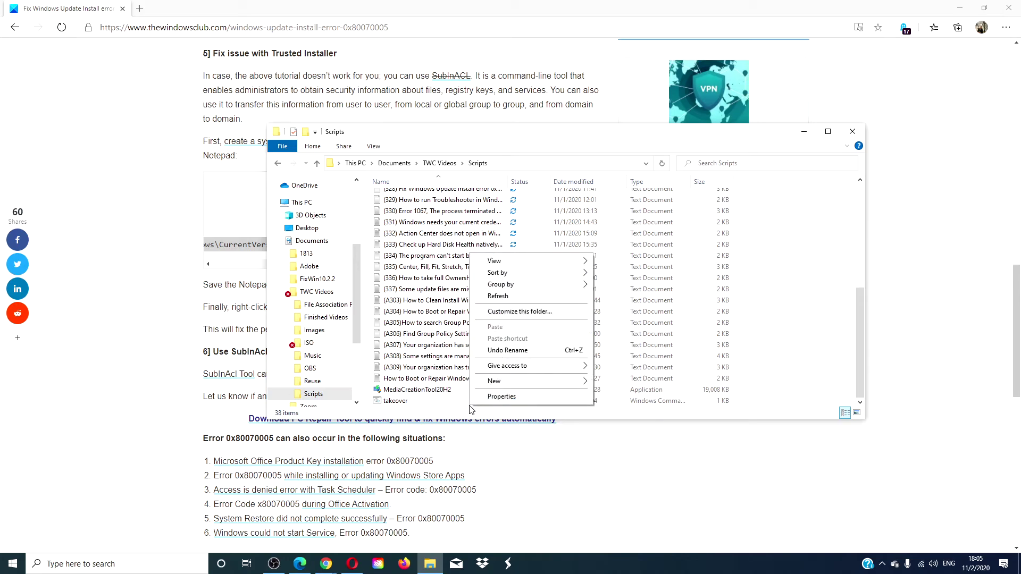
pyautogui.rightClick(420, 401)
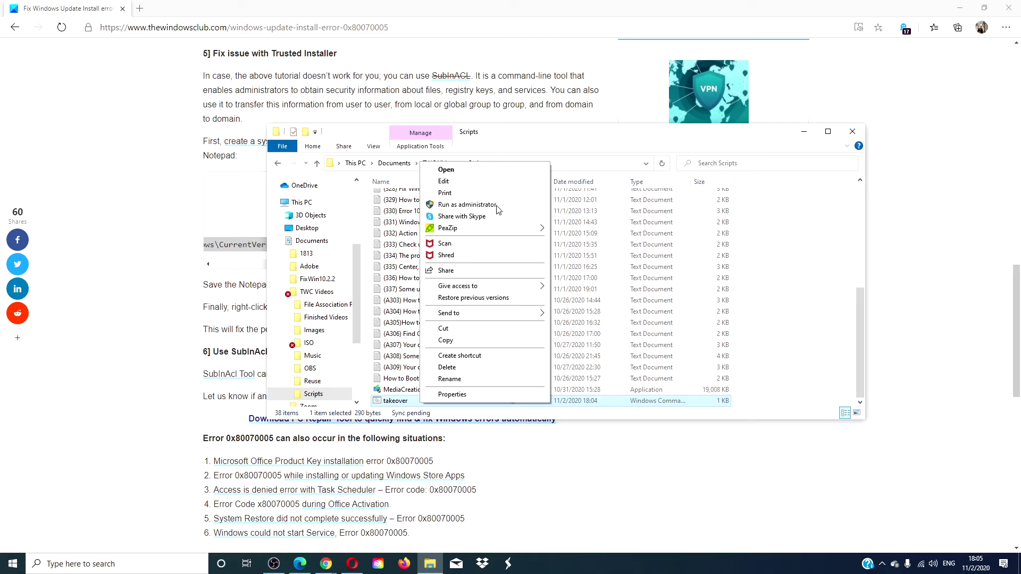
pyautogui.click(850, 137)
pyautogui.click(852, 138)
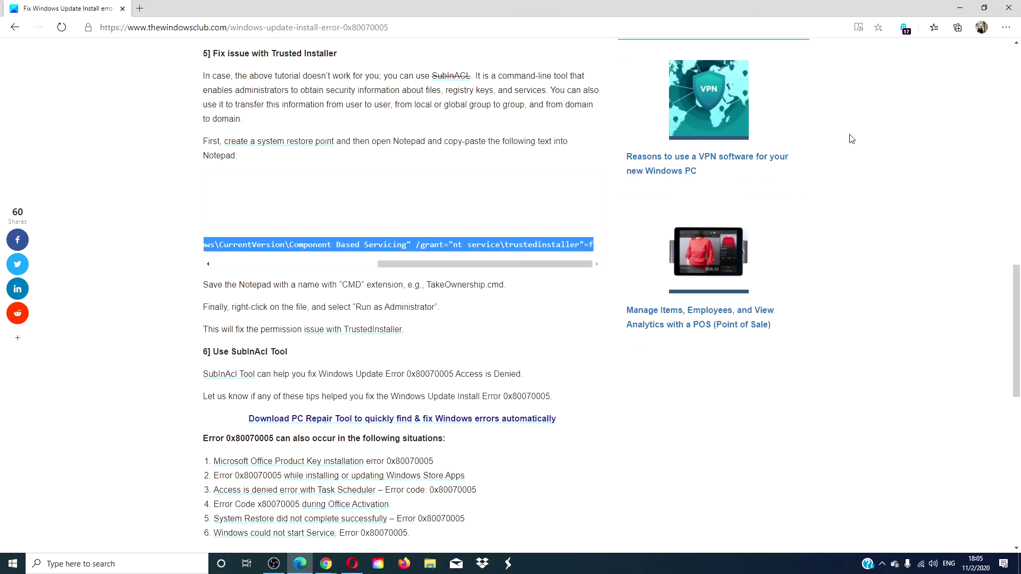